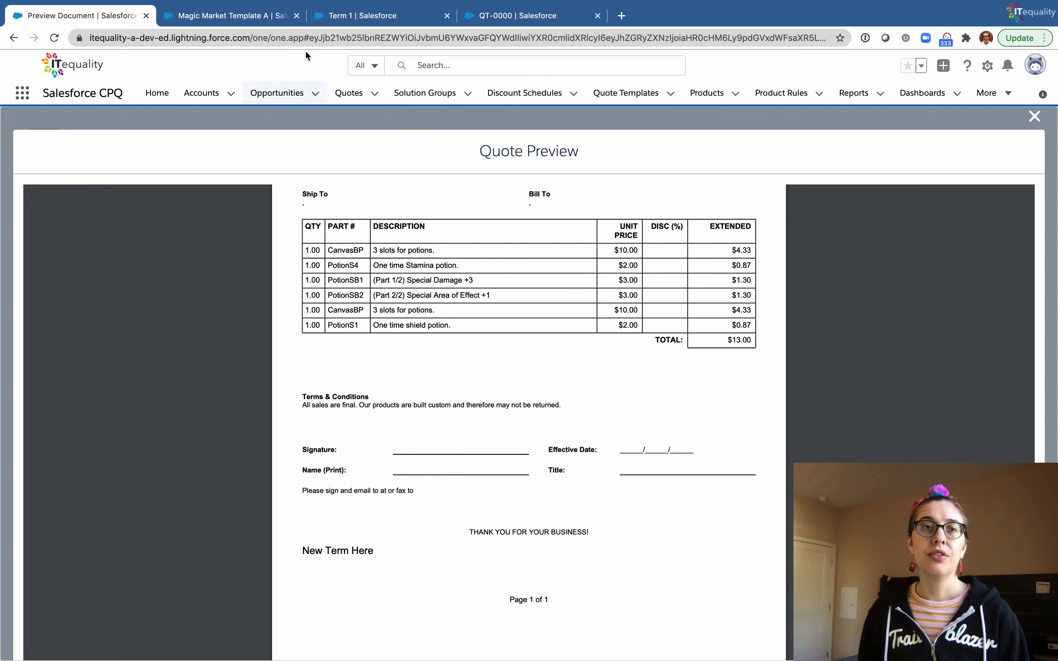
Switch from the $13.00 quote preview to the Magic Market Template A template record.
left_click(260, 21)
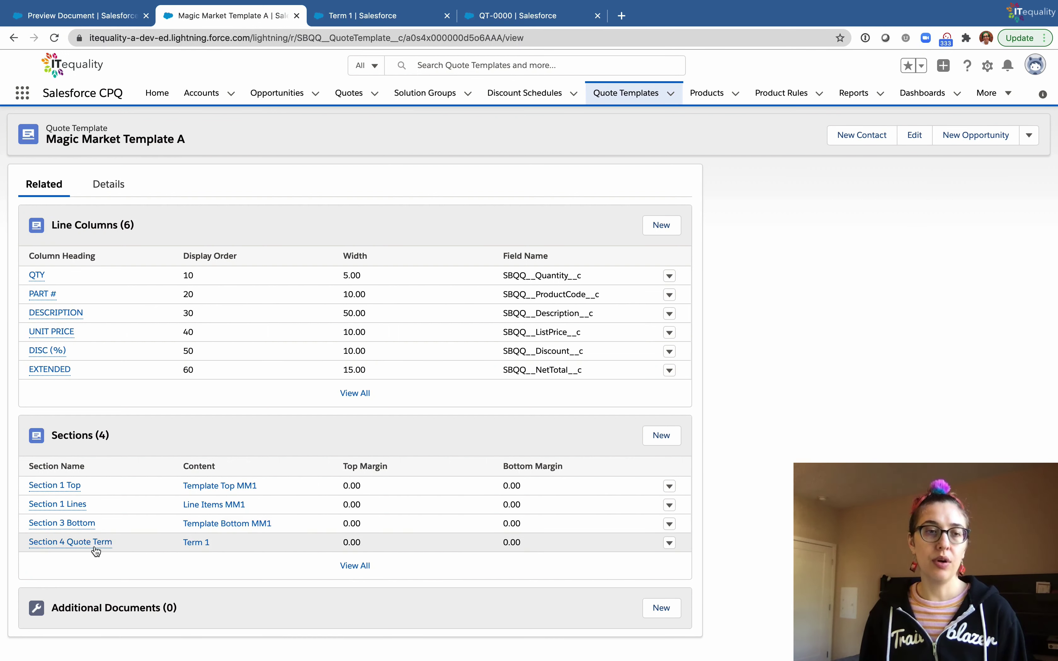
Open quote term QT-0000, review its detail fields, then check its empty related lists.
mouse_move(99, 547)
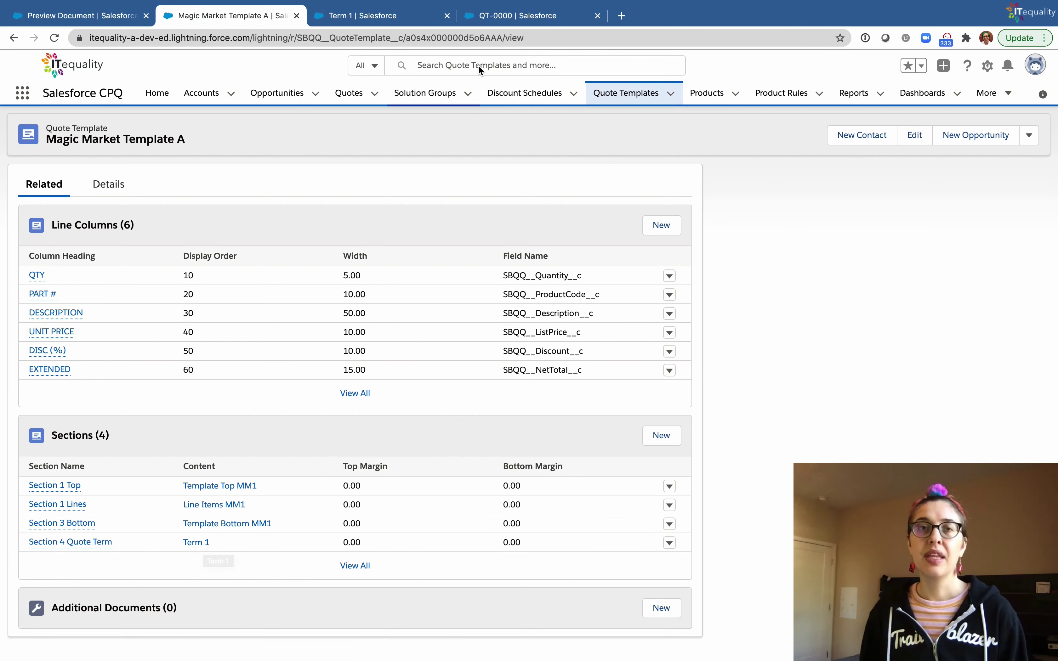
left_click(491, 26)
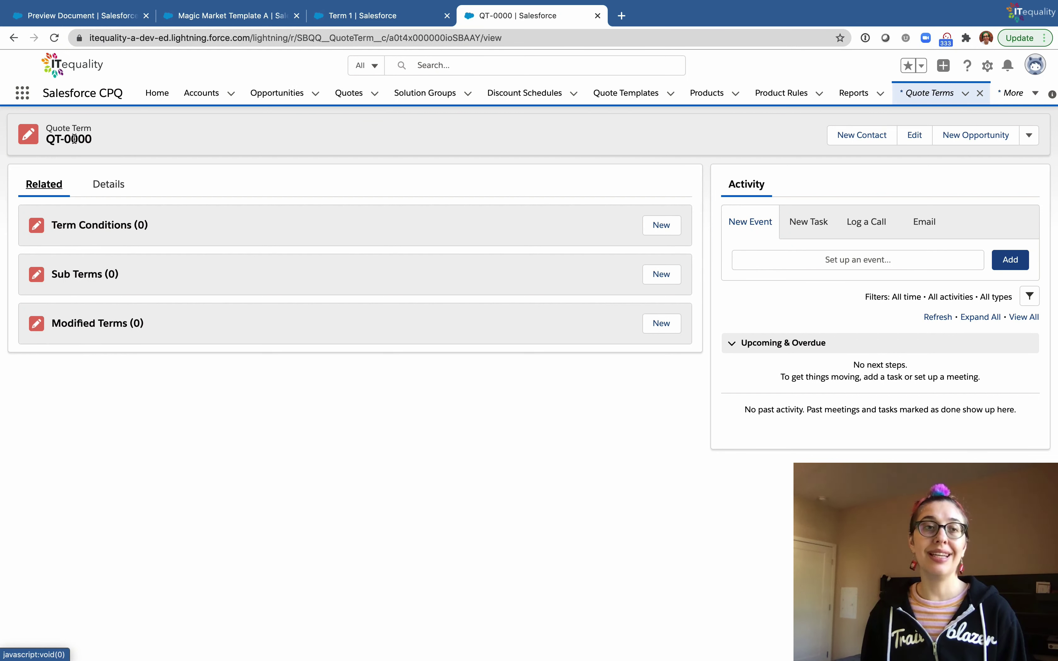
left_click(108, 181)
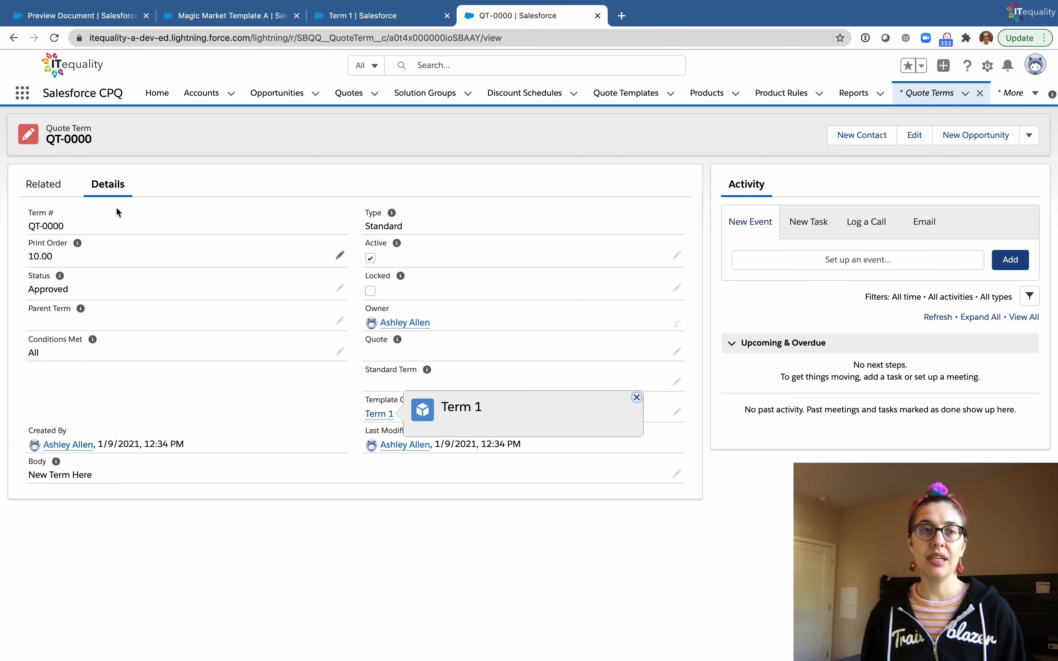
left_click(56, 185)
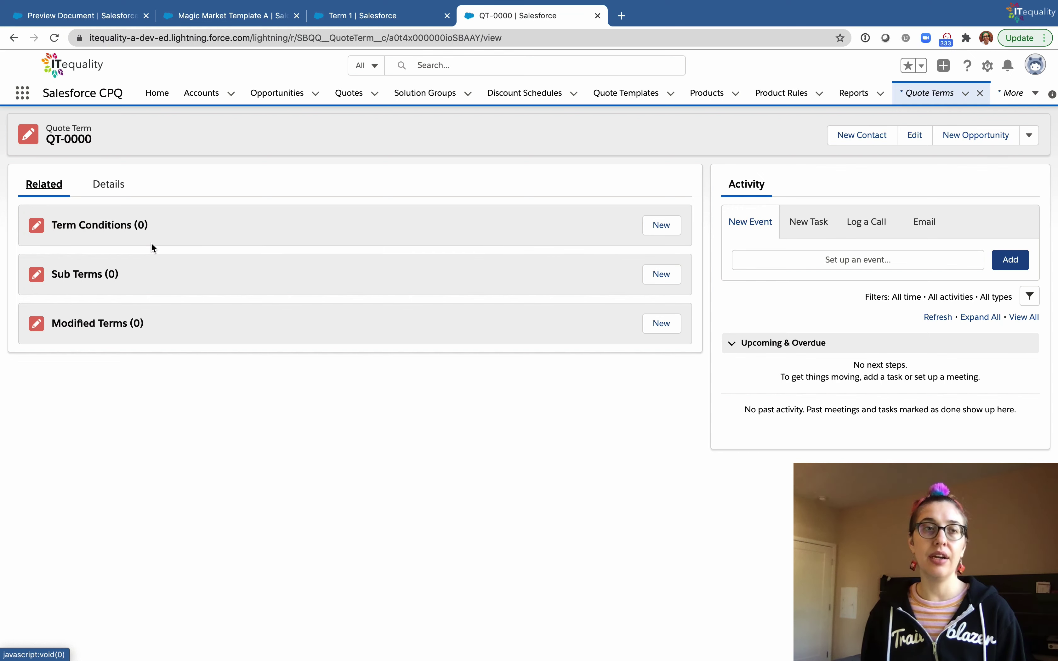
Create a term condition with Tested Field Net Amount, Operator less than, Value 15, and save it.
left_click(654, 225)
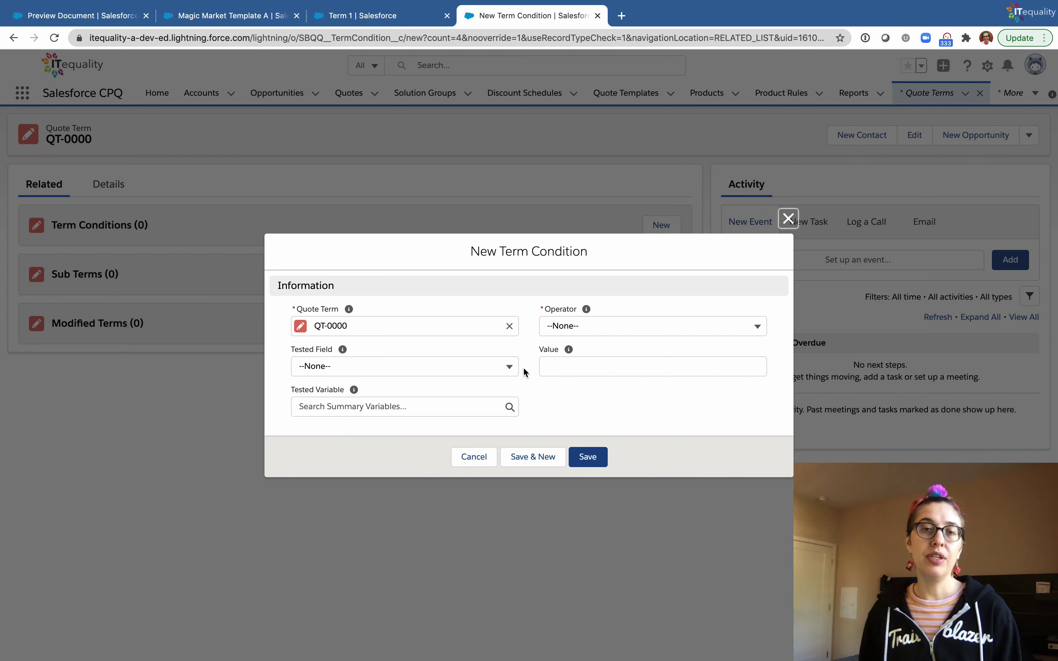
left_click(508, 367)
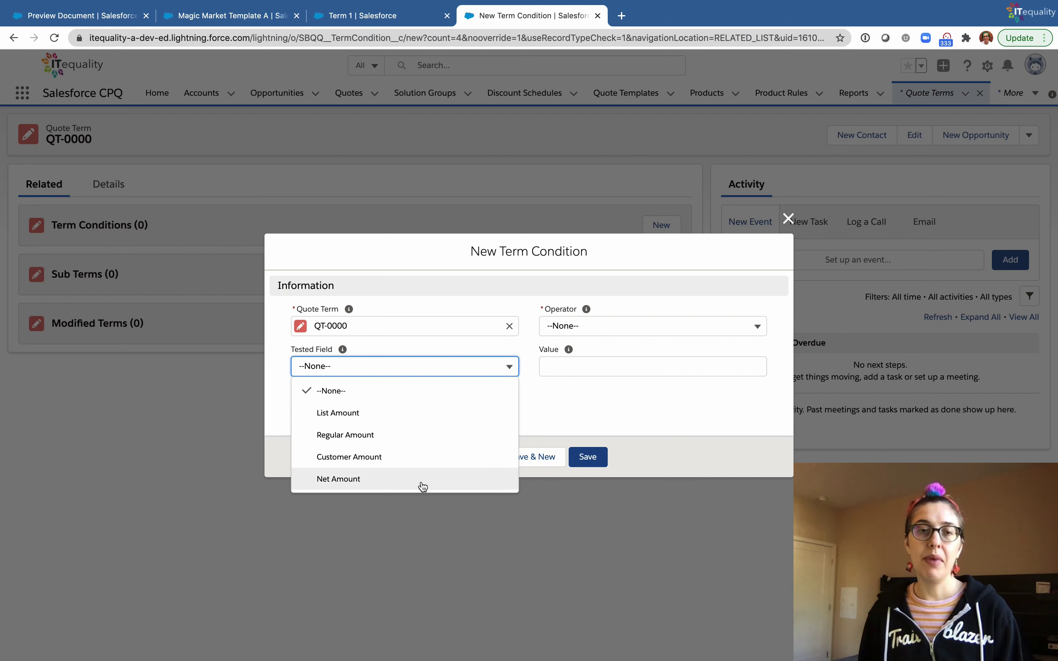
left_click(365, 484)
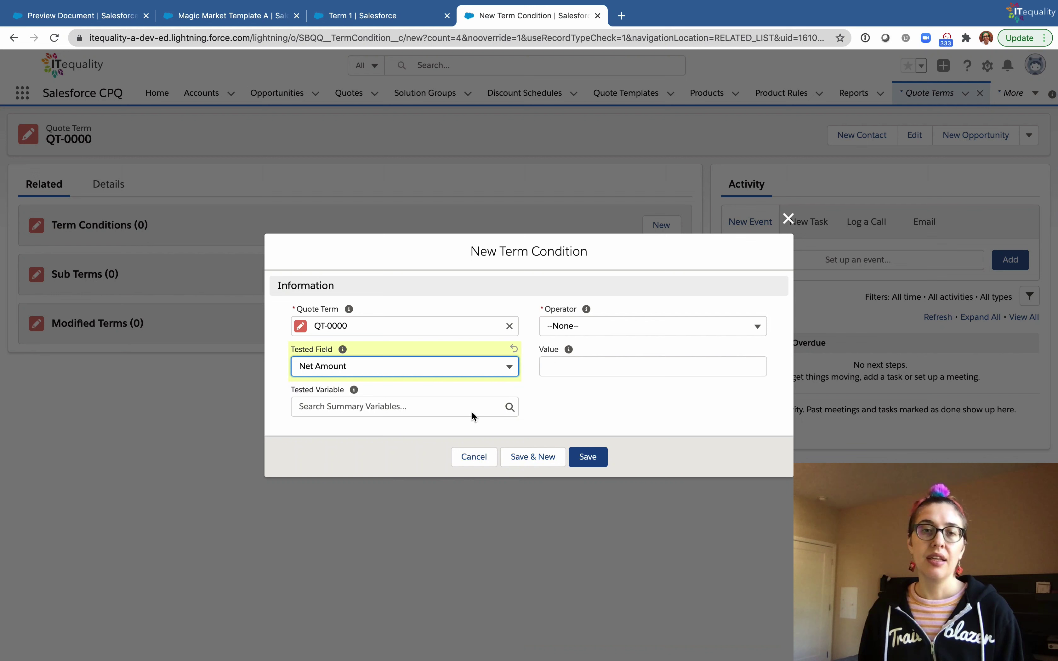
left_click(585, 326)
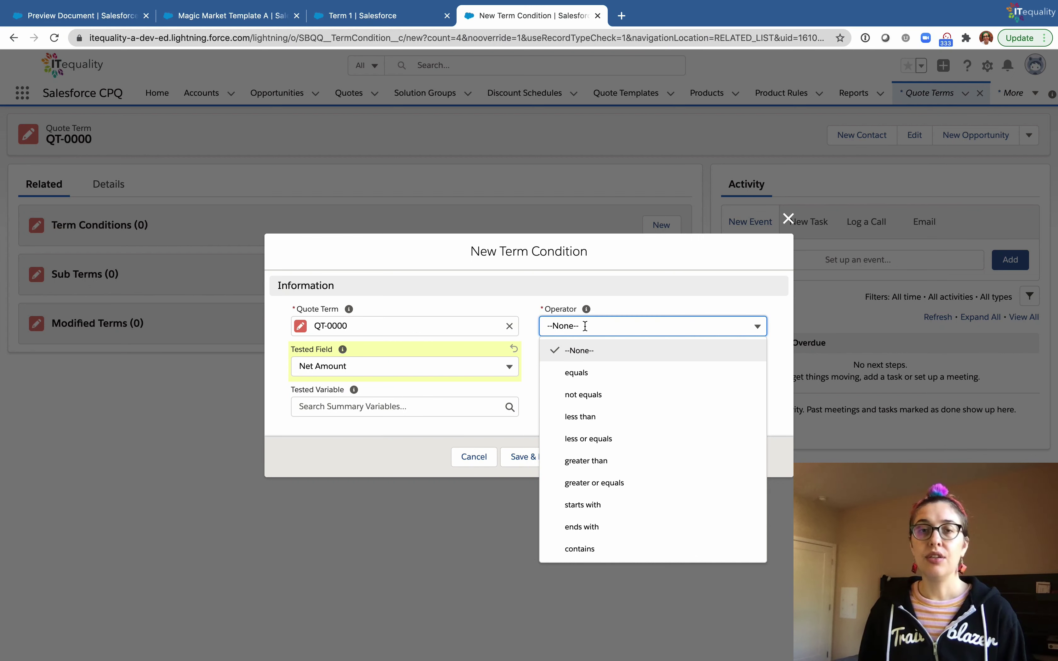
left_click(601, 416)
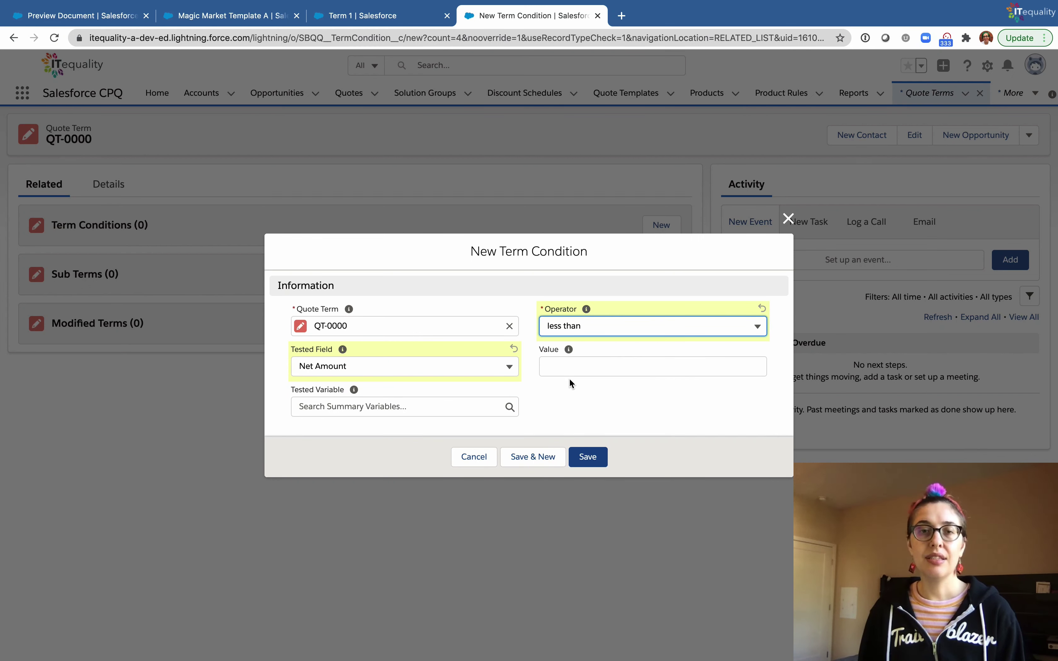
left_click(560, 368)
type("15")
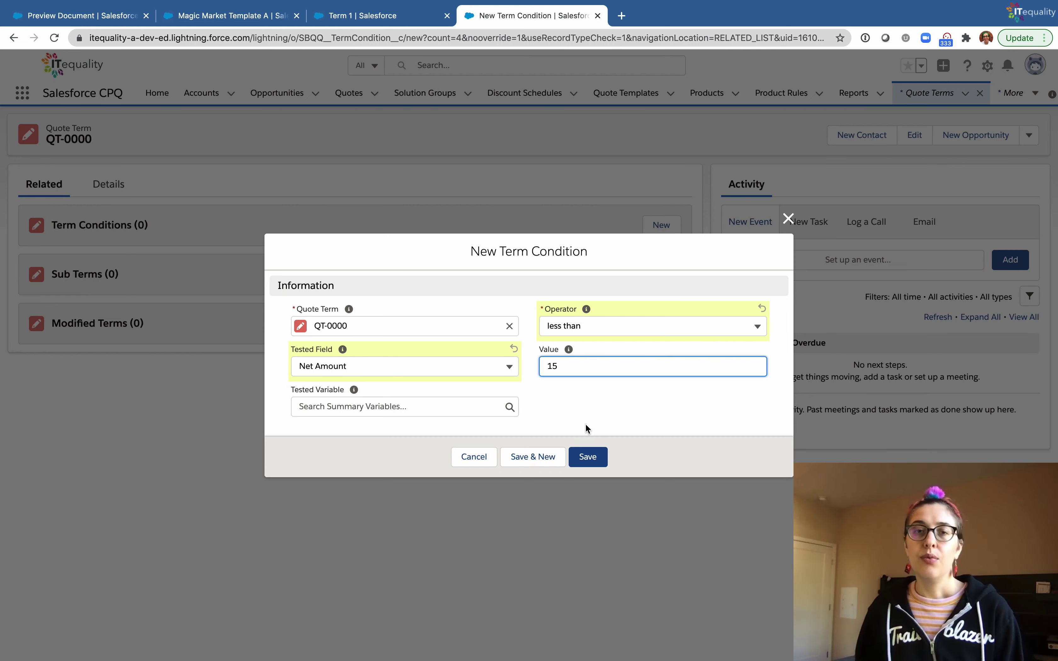
left_click(593, 458)
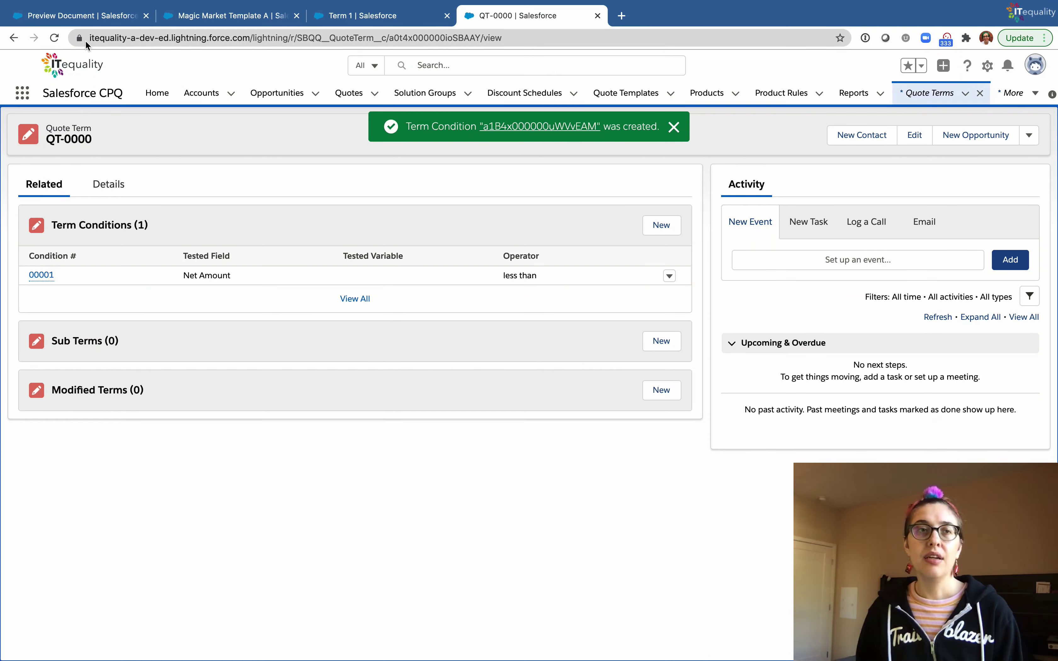
Replace the outdated Q-00016 preview with a fresh one, confirming New Term Here still prints at $13.00.
left_click(79, 16)
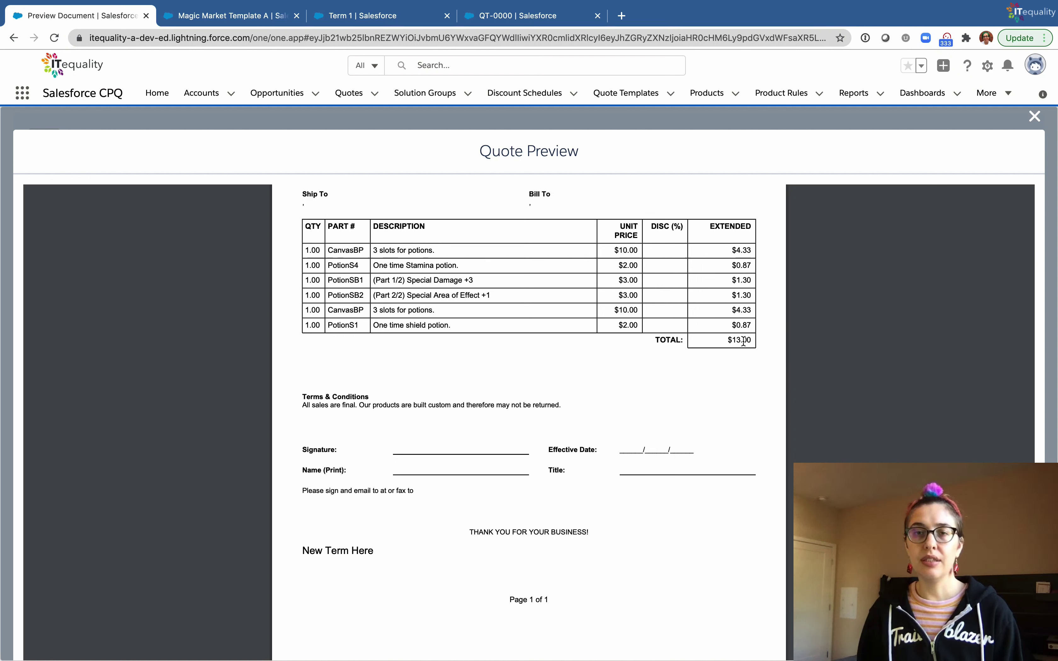
left_click_drag(732, 341, 755, 341)
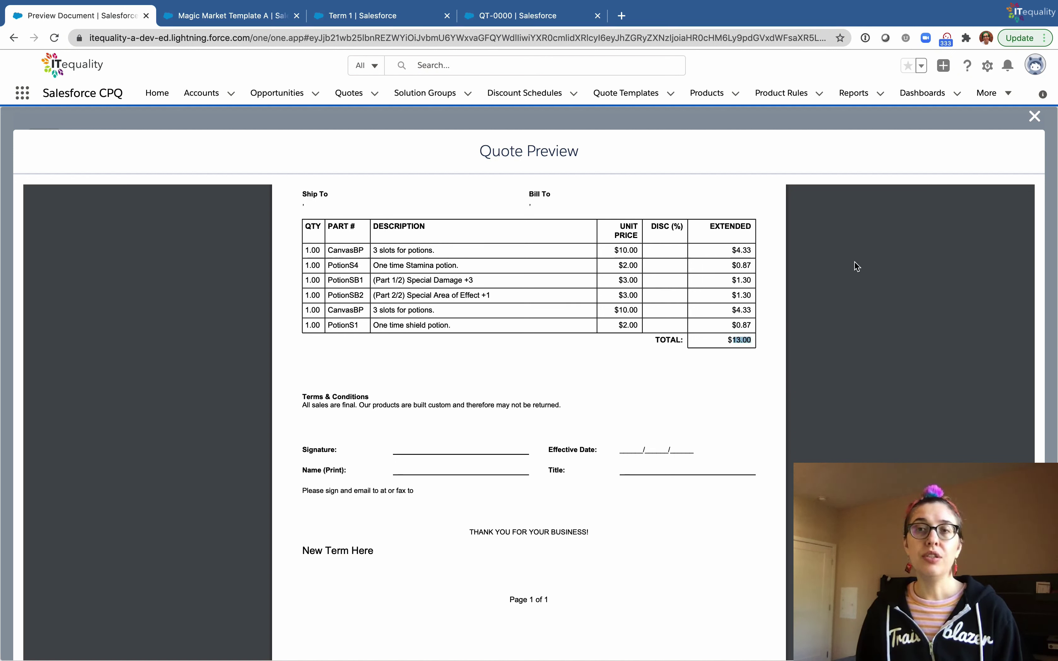
left_click(1037, 118)
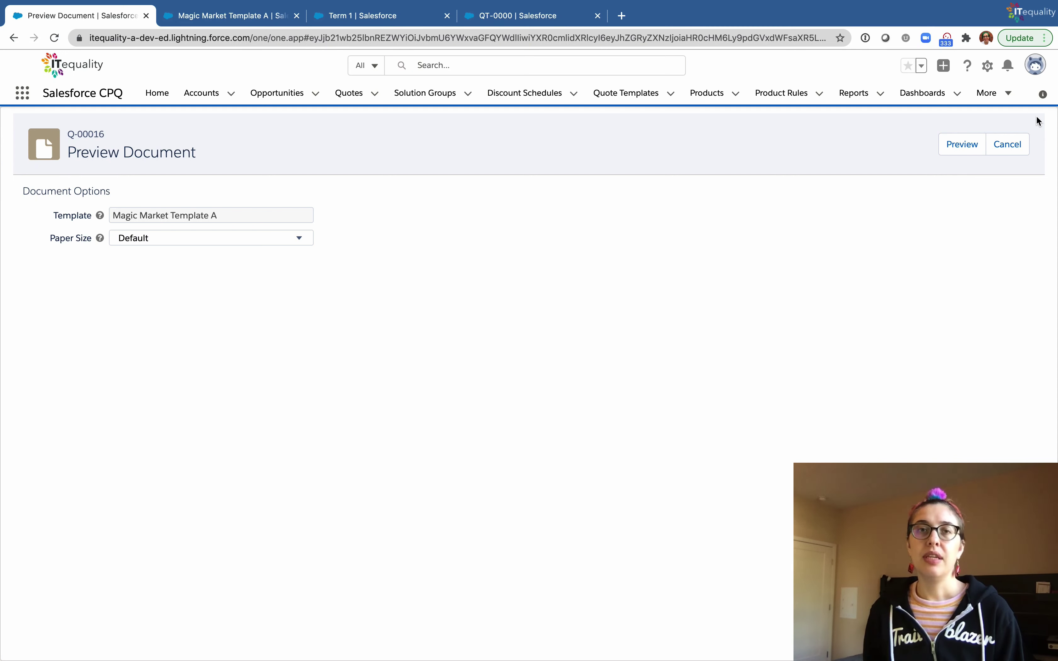
left_click(958, 150)
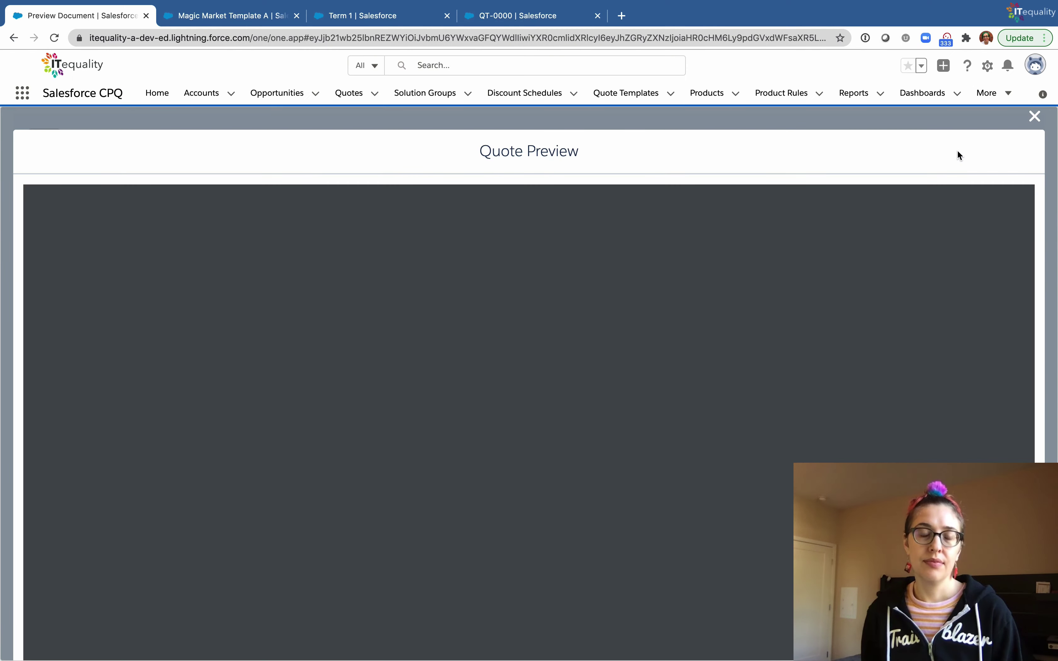
scroll(650, 434, "down", 5)
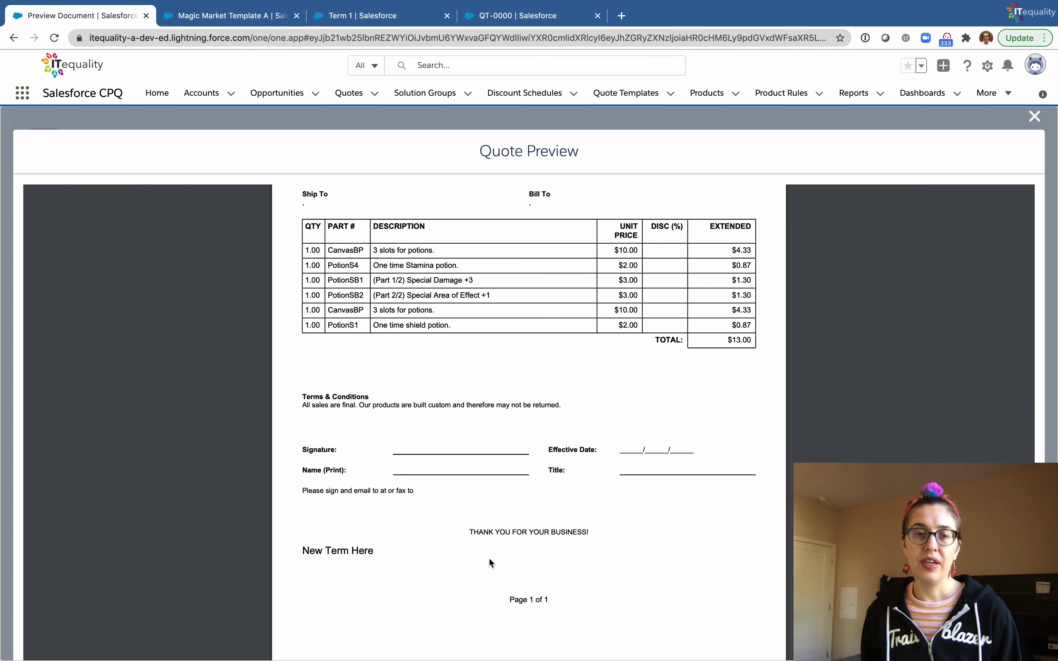
left_click_drag(326, 551, 372, 552)
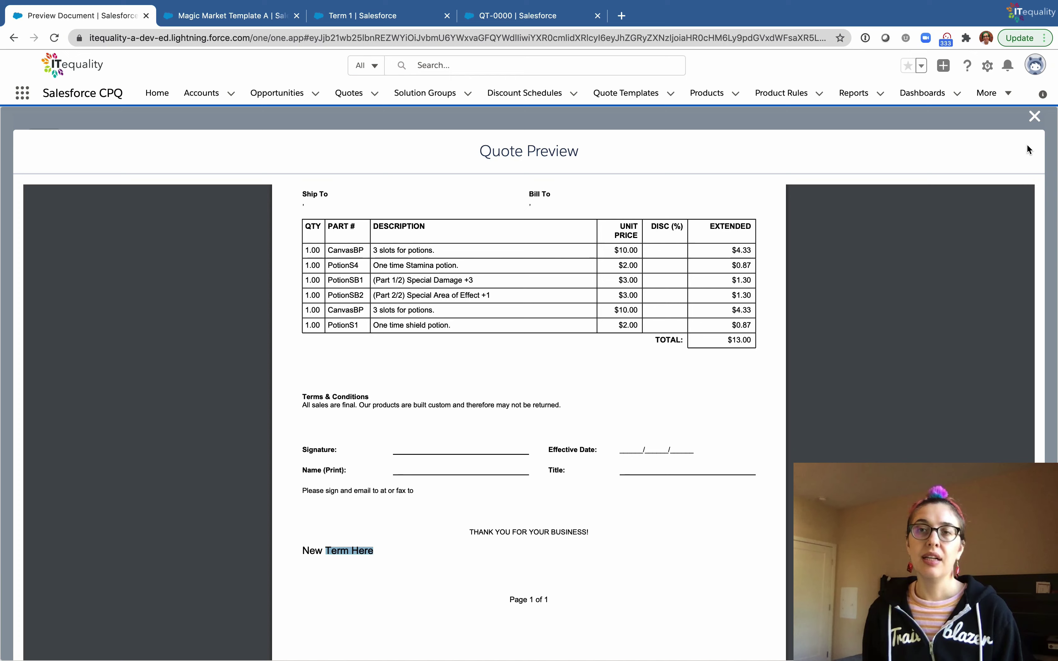
left_click(1032, 121)
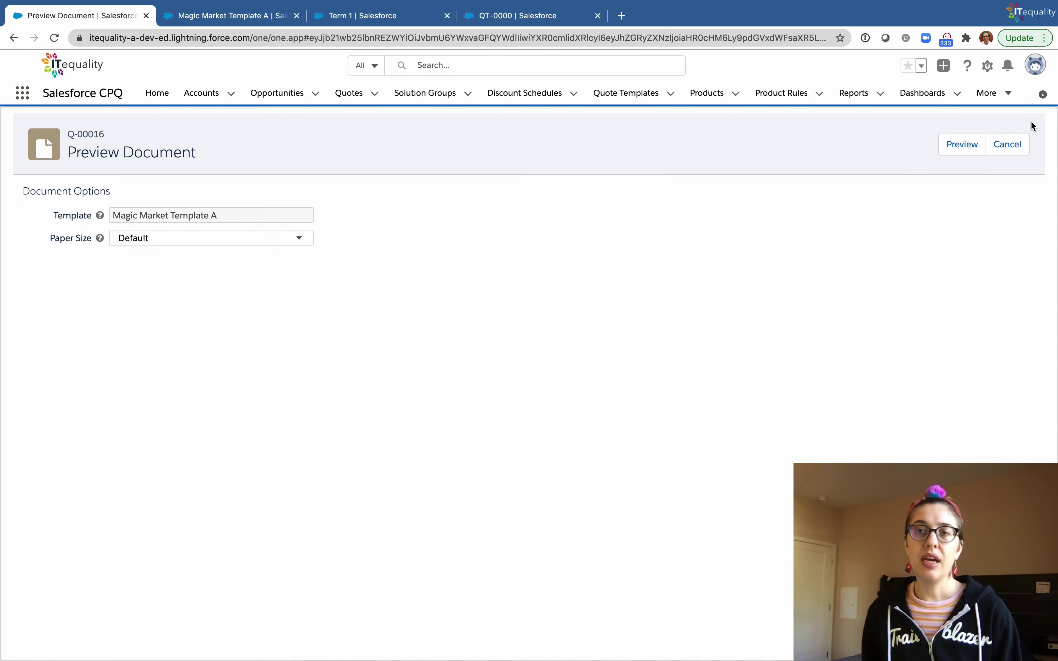
In Q-00016's line editor, delete the Target Customer Amount and recalculate the quote.
left_click(1022, 145)
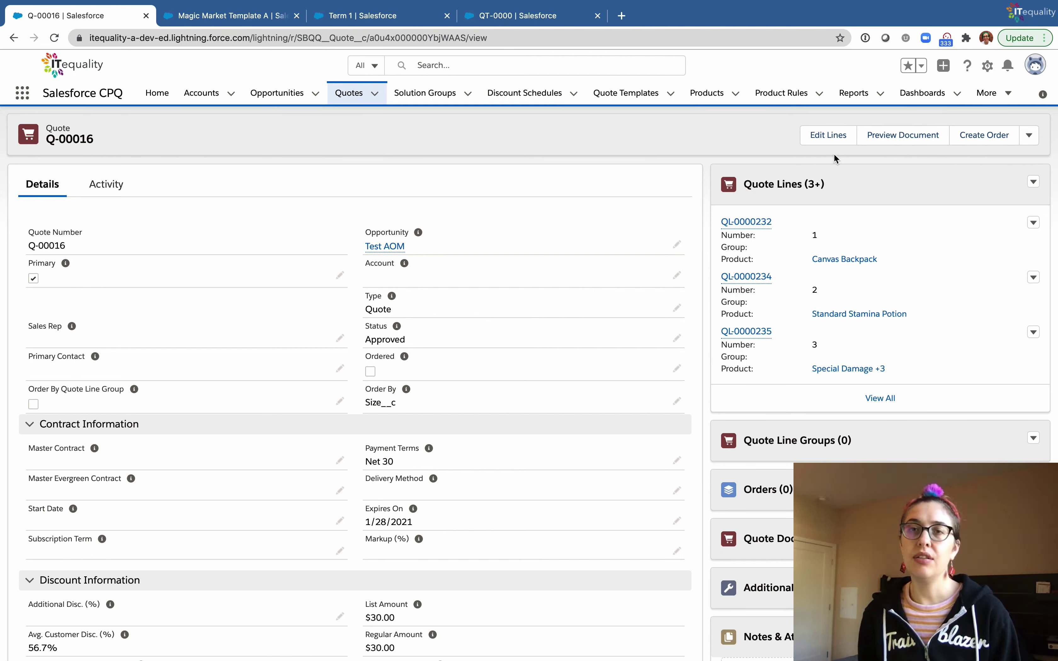
left_click(829, 136)
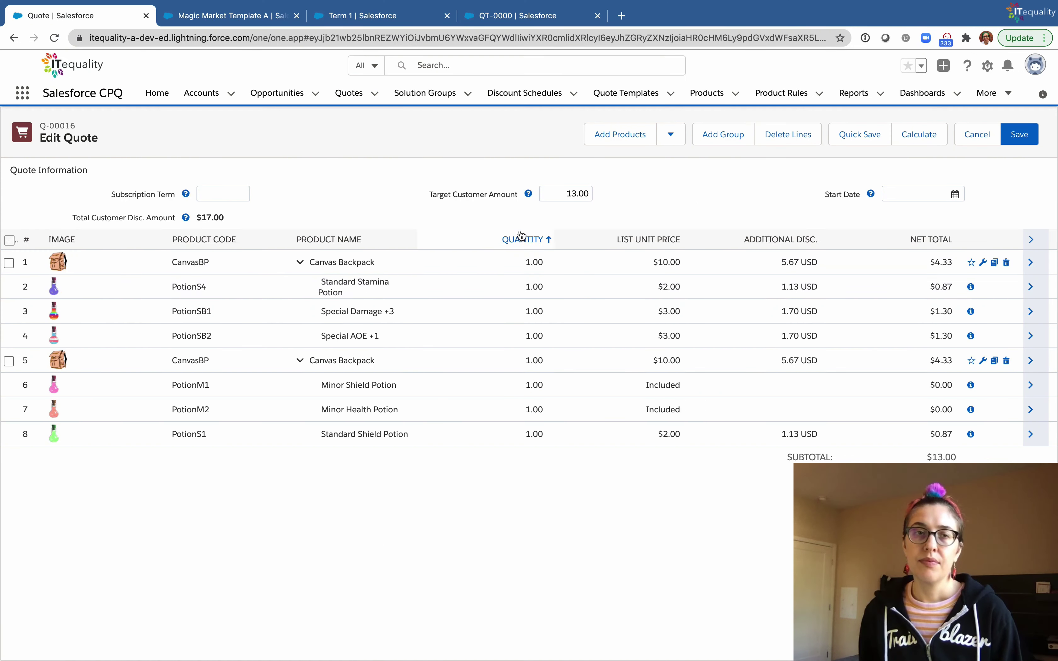
left_click_drag(566, 193, 580, 193)
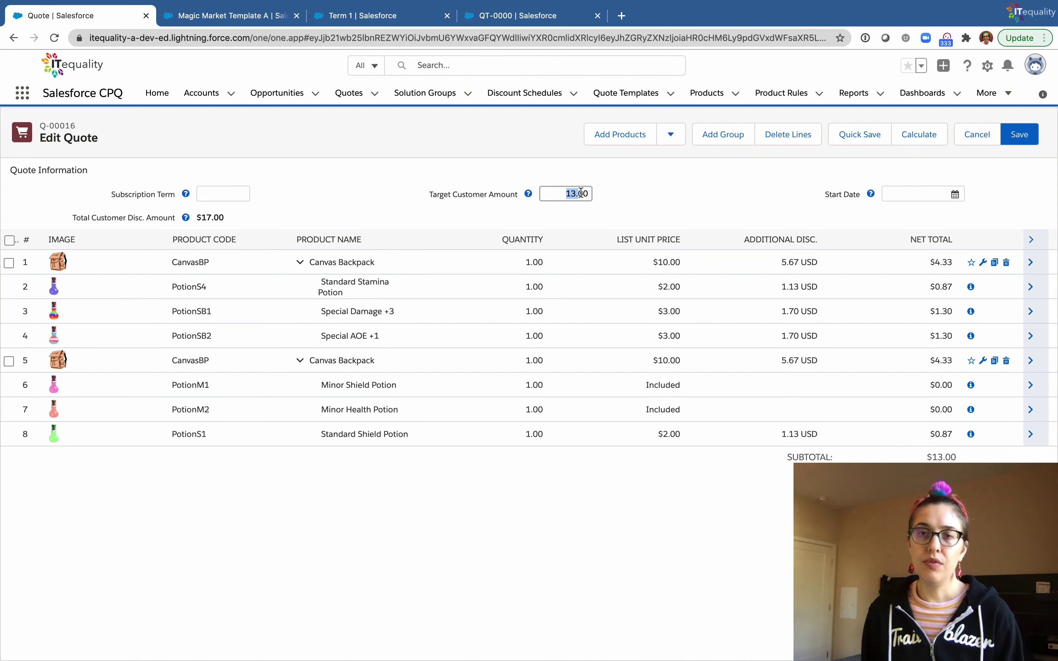
double_click(577, 193)
key("BackSpace")
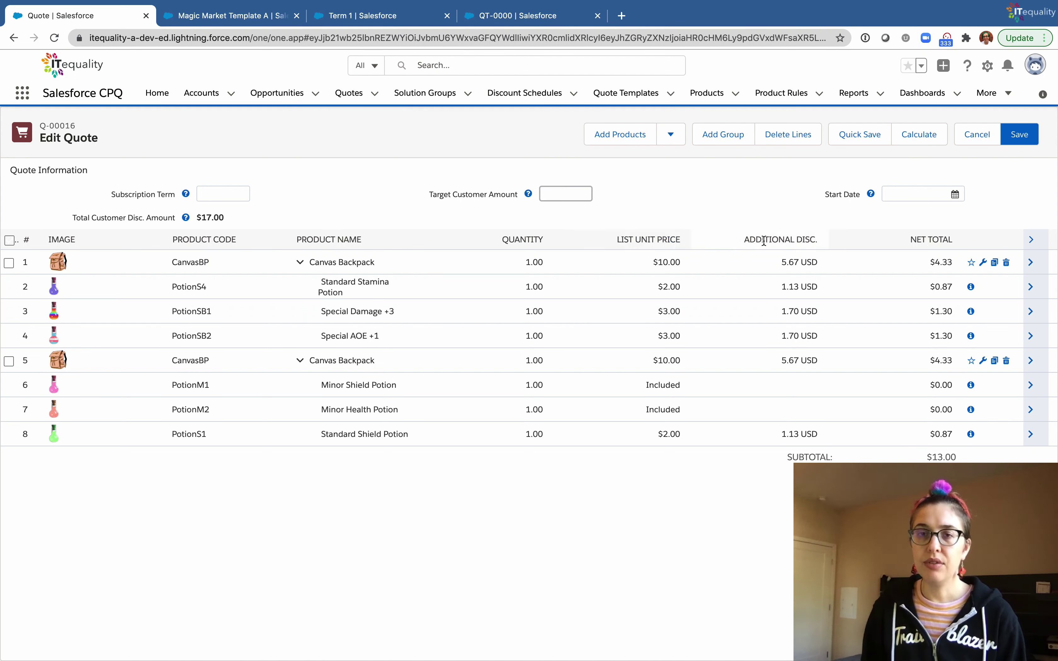
left_click(795, 258)
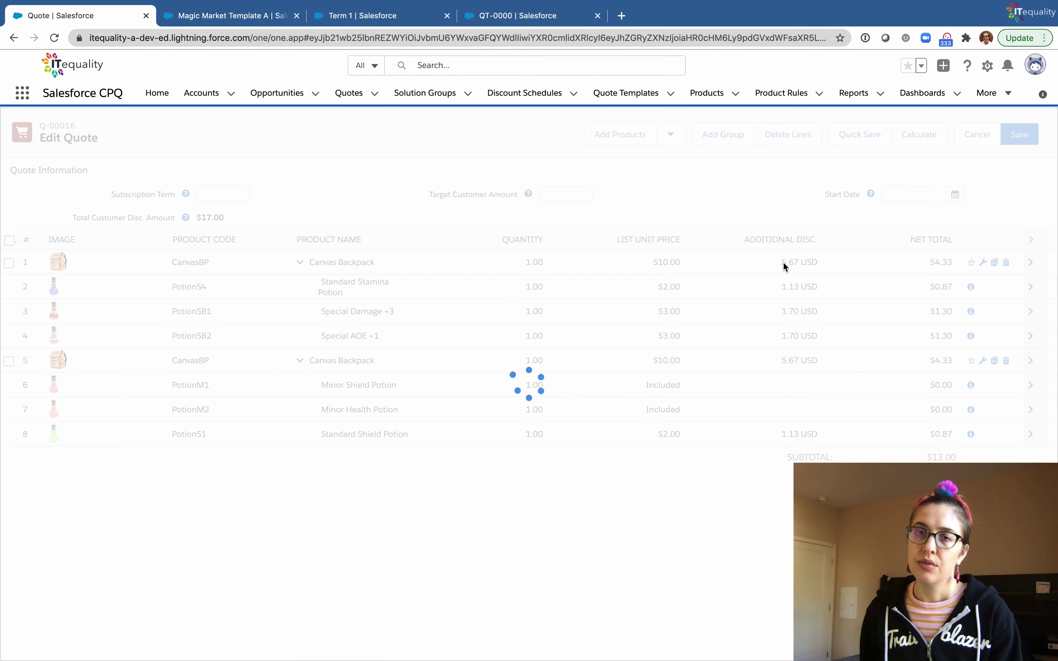
Clear Additional Disc. on both Canvas Backpacks and the Stamina Potion, then save the $25.47 subtotal.
left_click(780, 263)
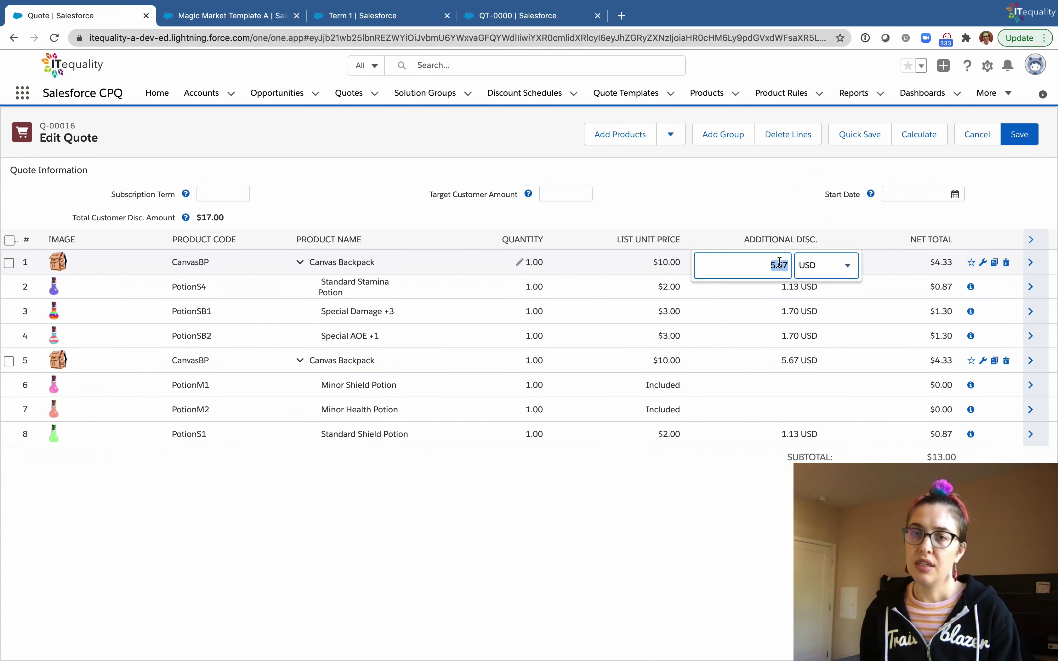
left_click(782, 284)
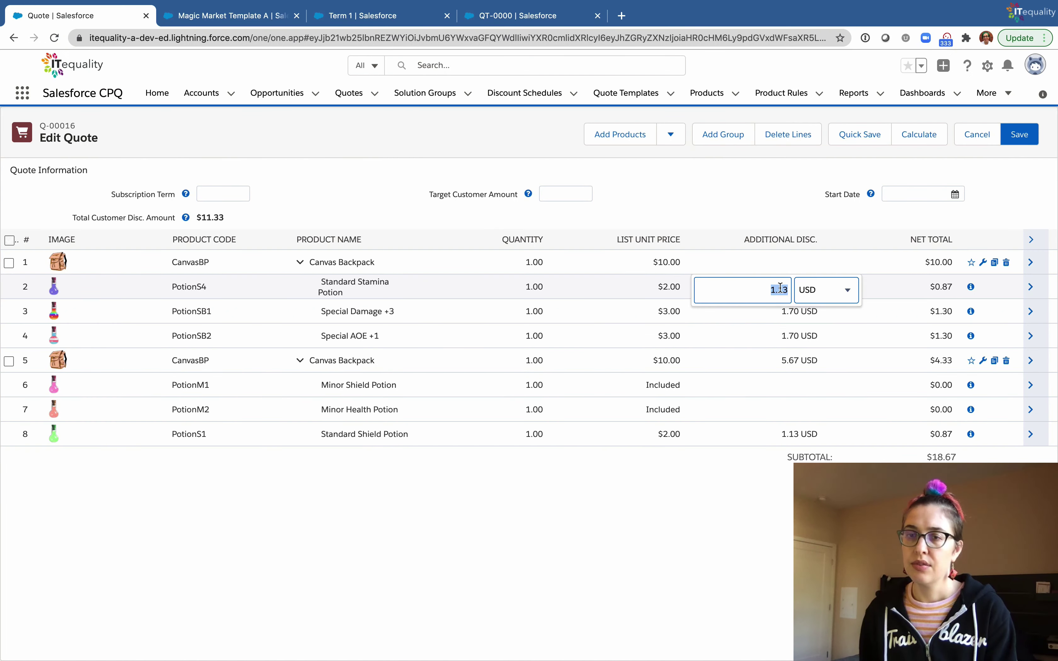
key("BackSpace")
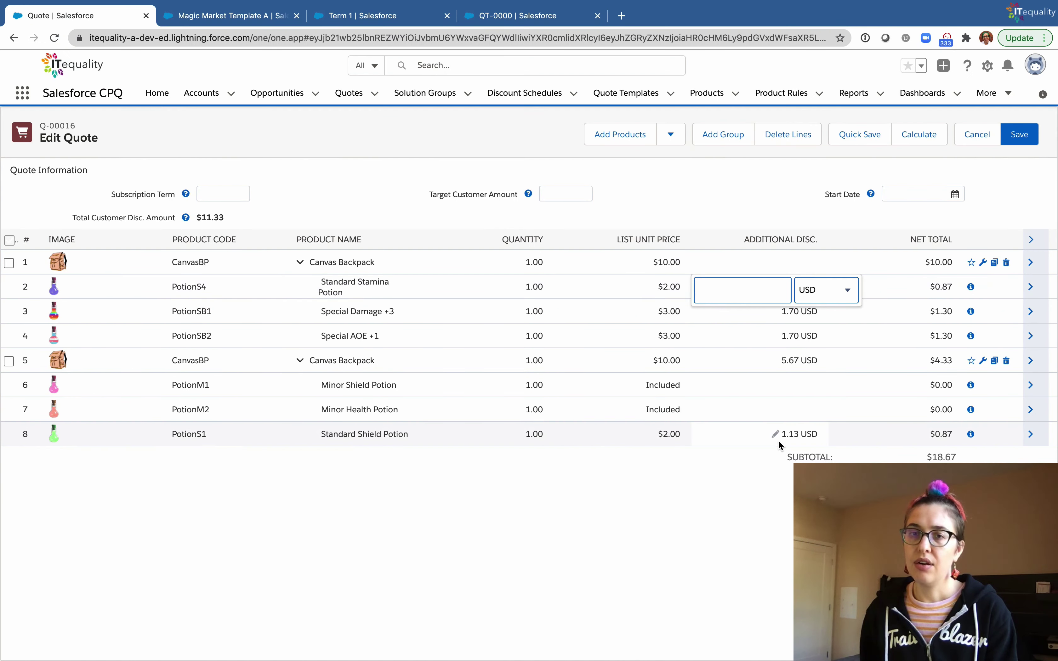
left_click(779, 360)
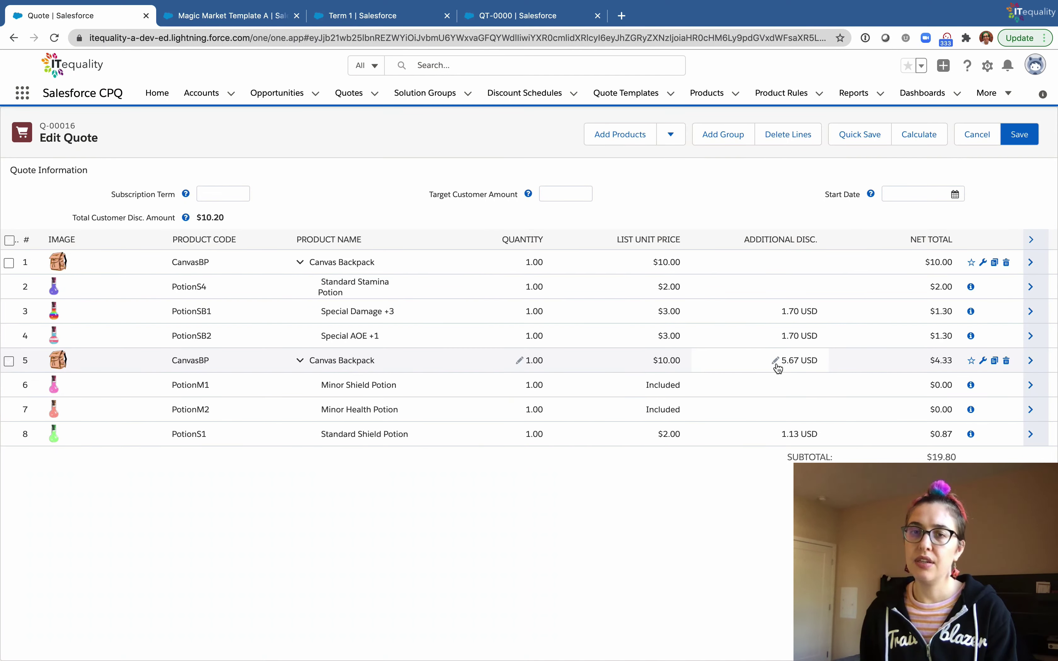
left_click(777, 364)
key("BackSpace")
left_click(828, 210)
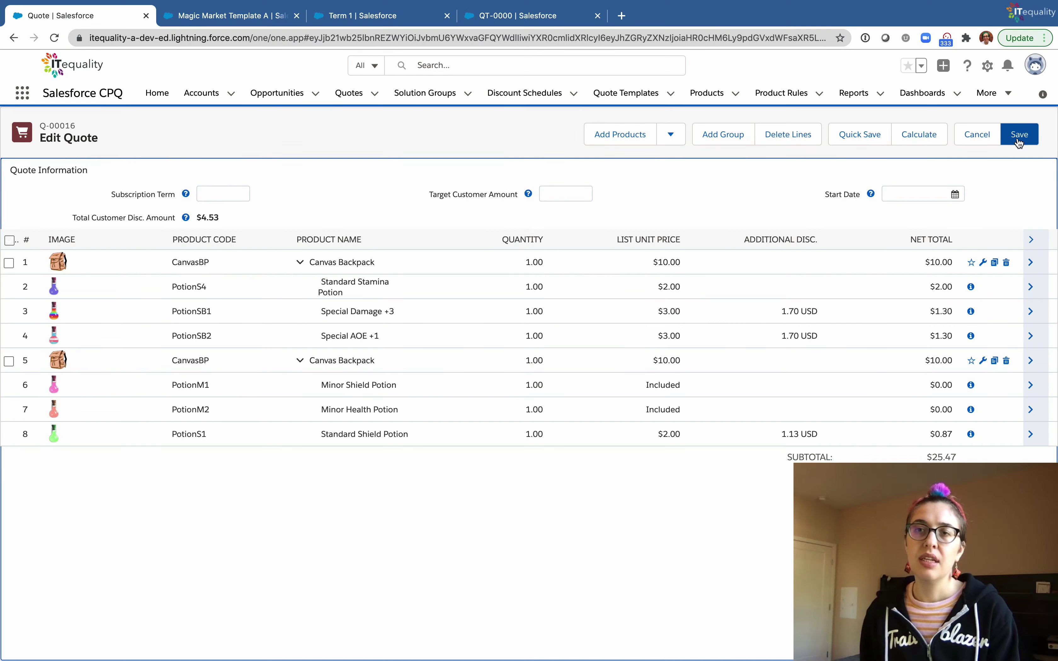
left_click(1018, 143)
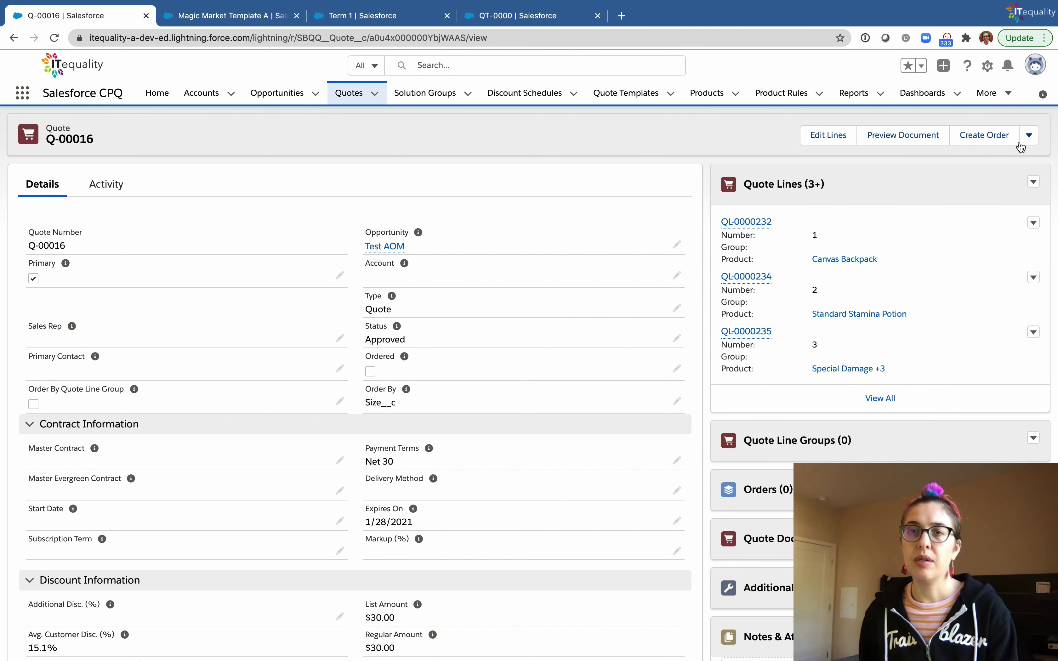
Preview the Q-00016 PDF, confirming a $25.47 total without New Term Here, then go to Term 1.
left_click(901, 136)
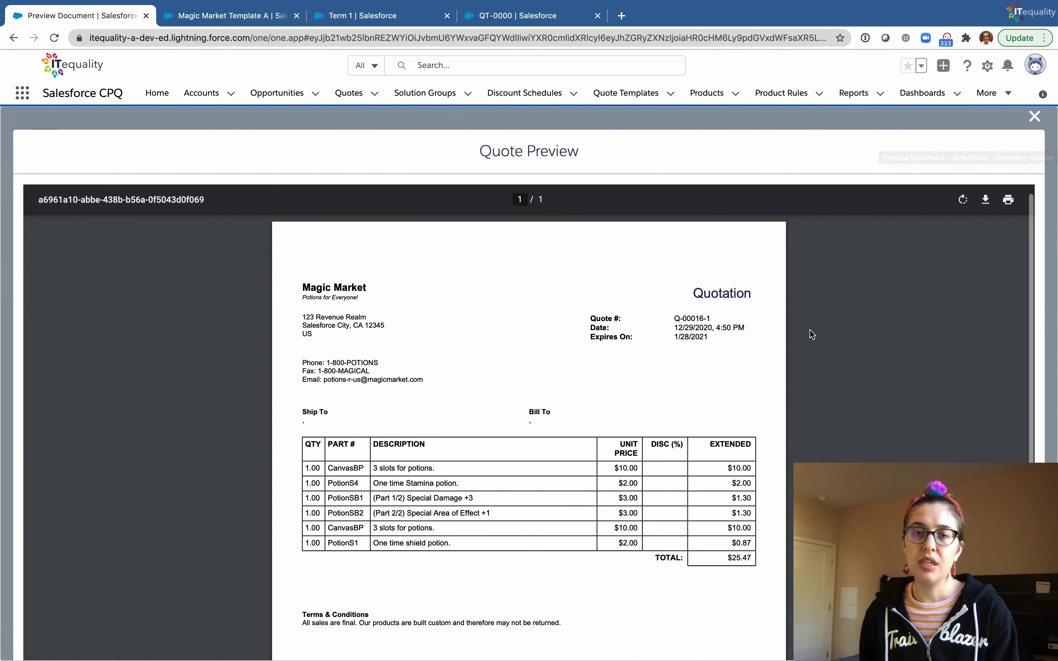
scroll(812, 335, "down", 4)
scroll(811, 334, "down", 2)
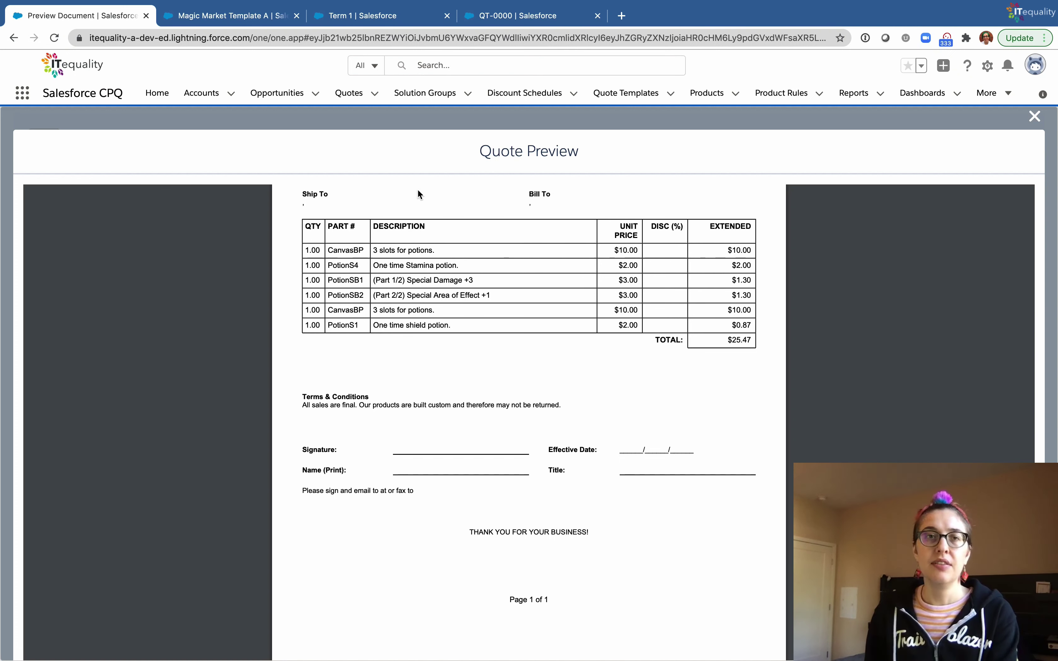
left_click(364, 16)
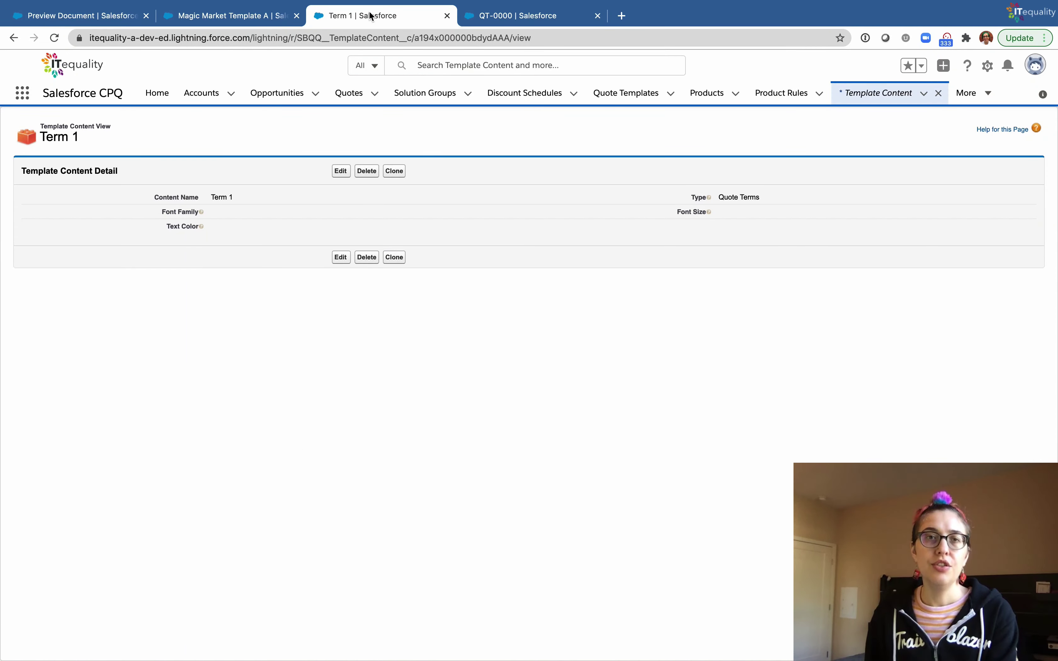
Return to QT-0000 and check its Term Conditions list shows 00001 testing Net Amount less than.
left_click(511, 18)
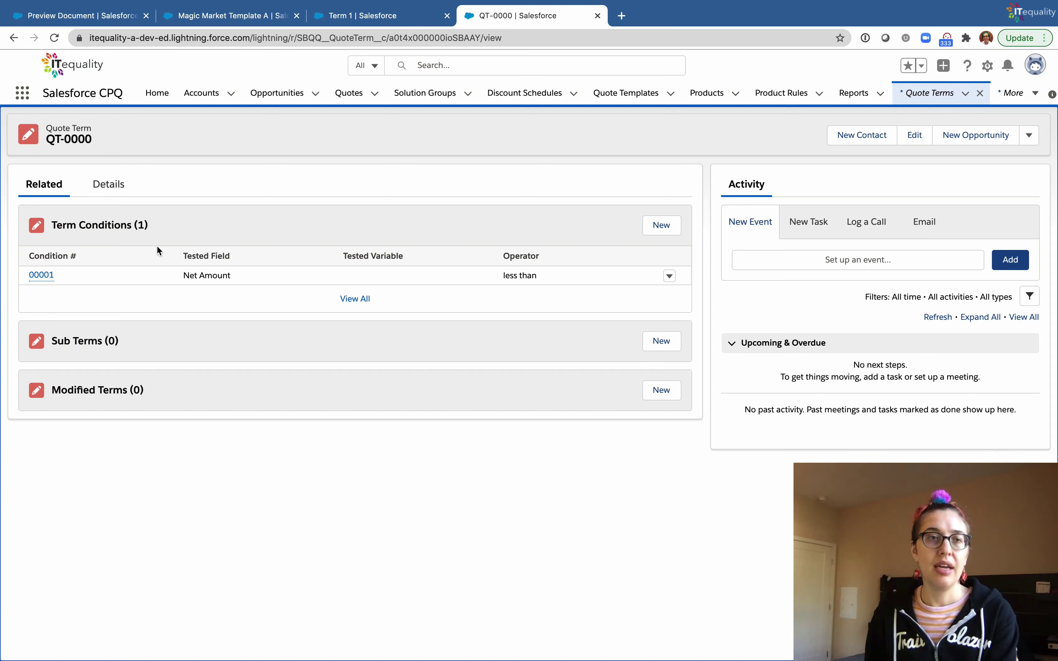
left_click_drag(157, 227, 55, 227)
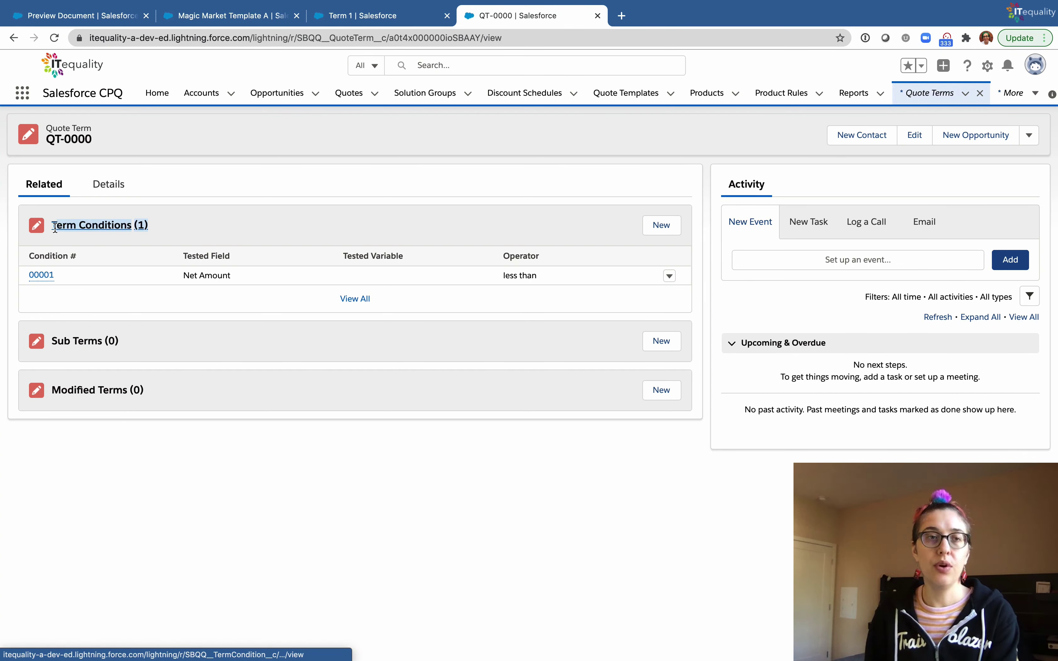
left_click(219, 219)
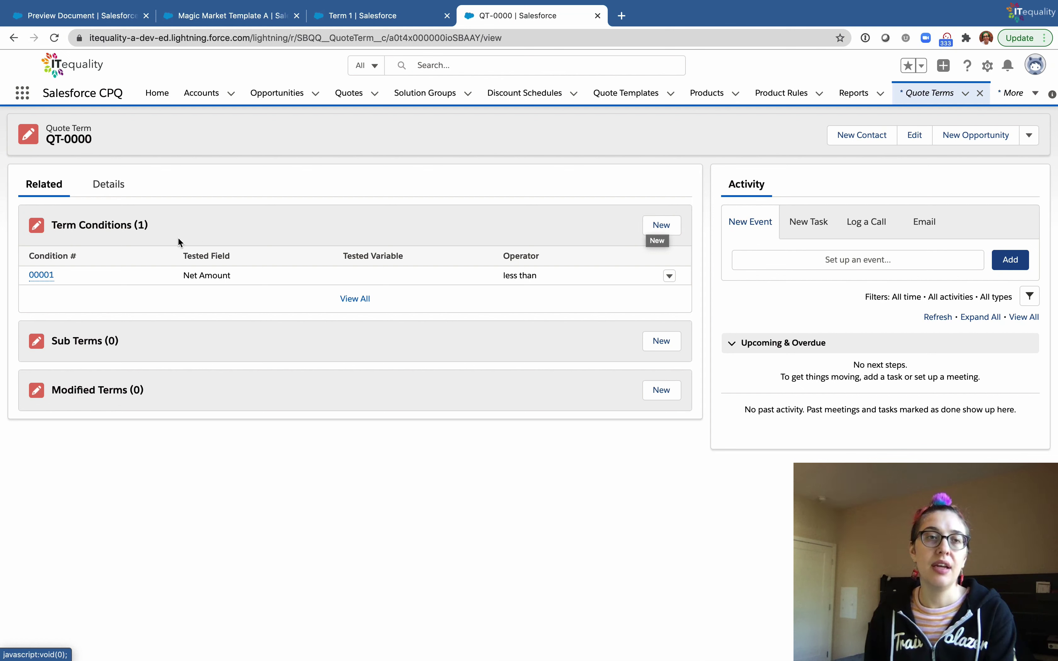
Show QT-0000's Details and read the Conditions Met help text, noting it is set to All.
left_click(115, 195)
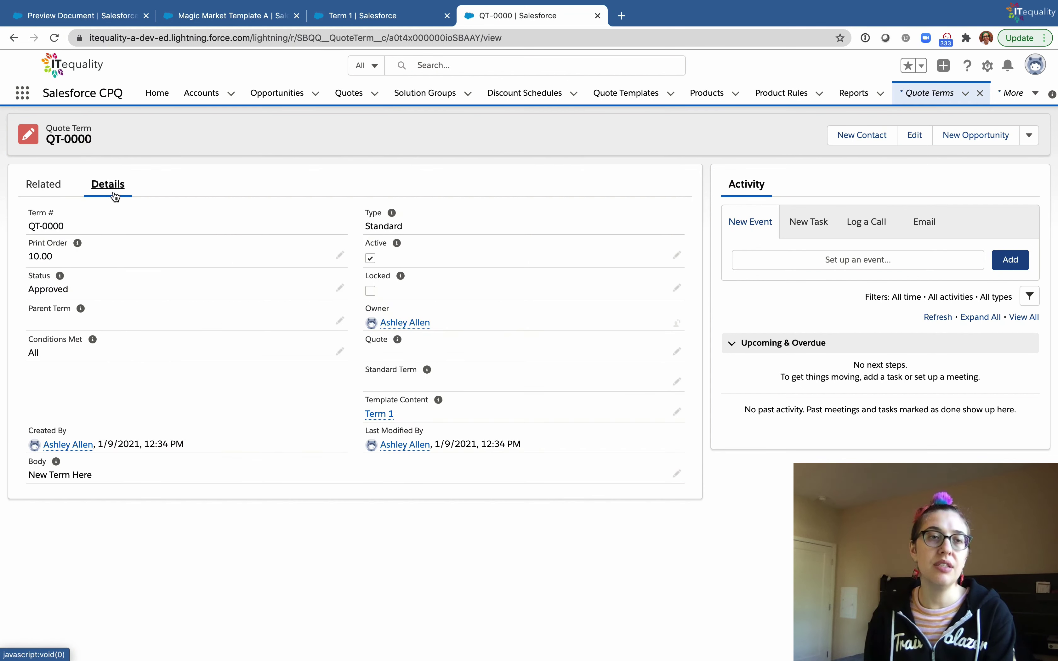
mouse_move(92, 346)
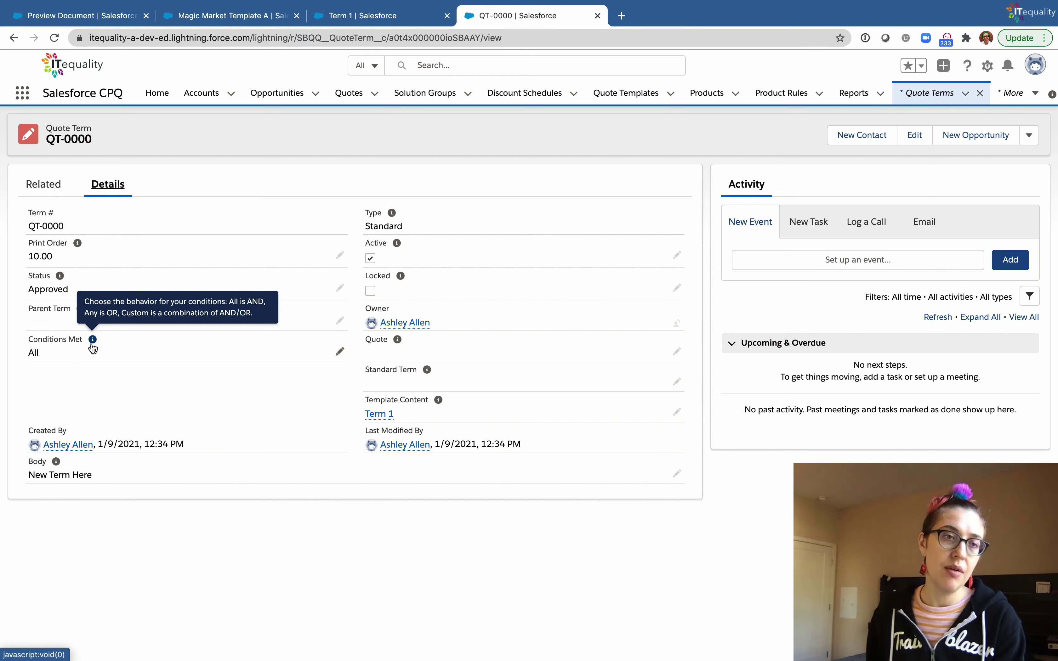
left_click_drag(34, 340, 80, 338)
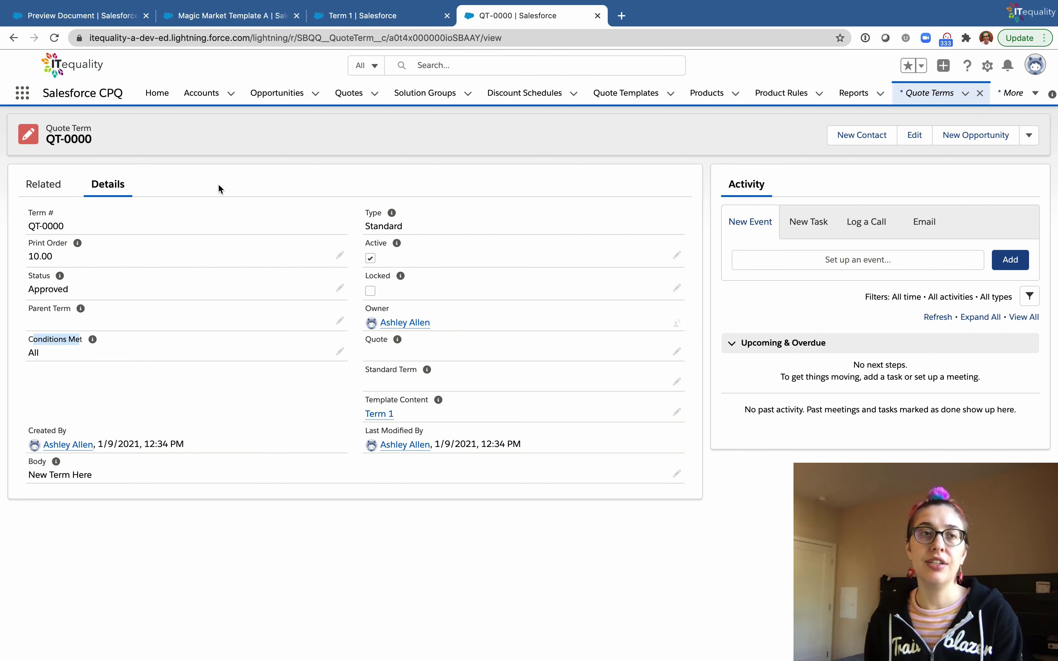
Go back to QT-0000's related lists with term condition 00001: Net Amount less than.
left_click(50, 192)
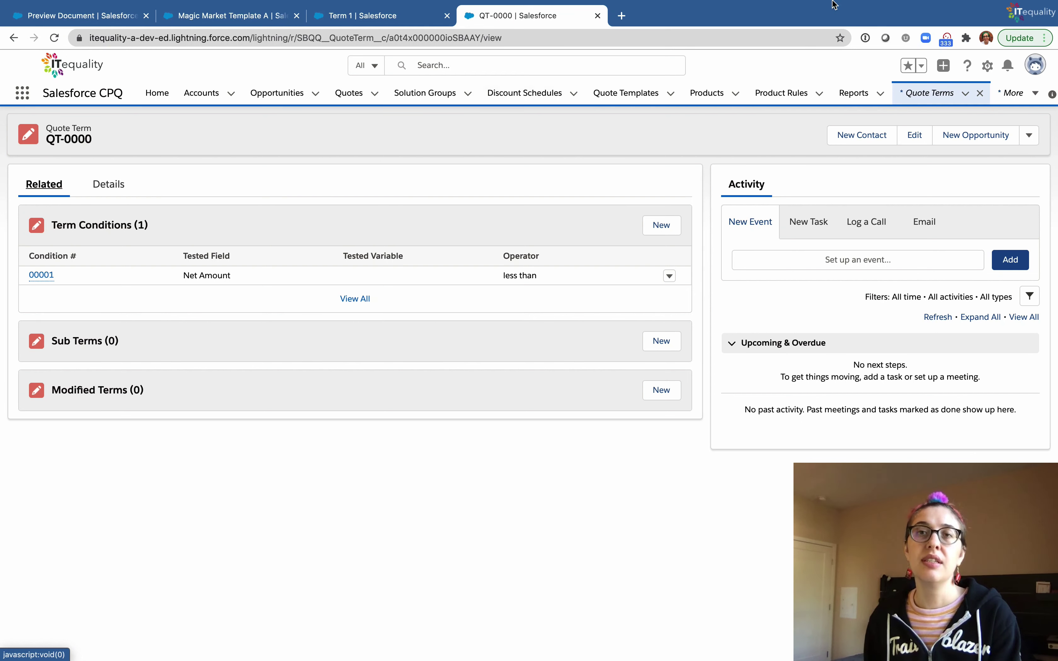
mouse_move(798, 7)
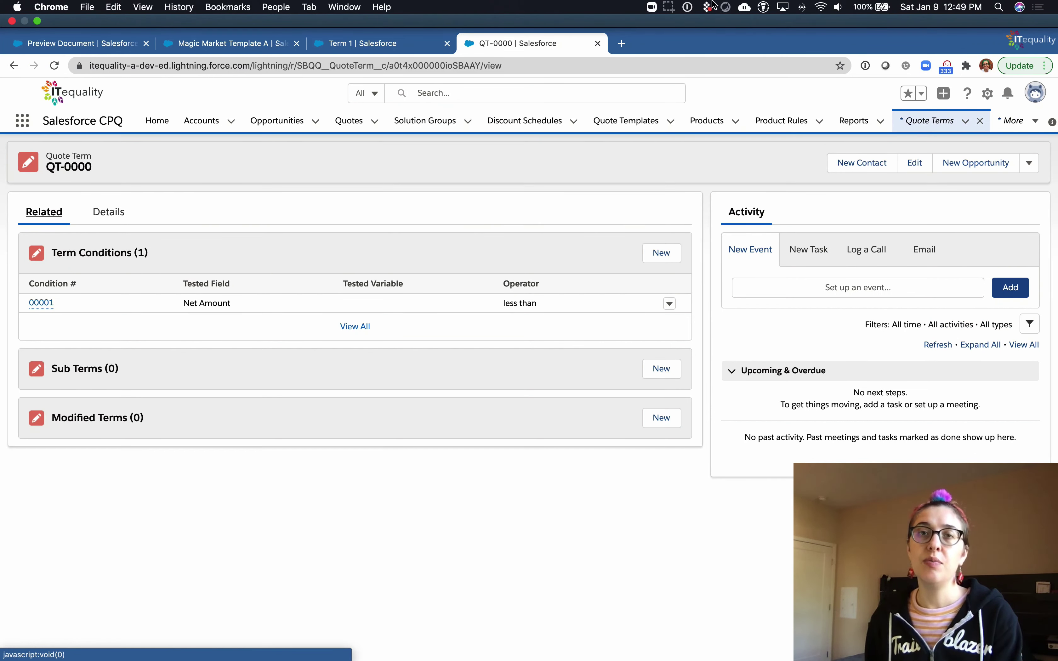